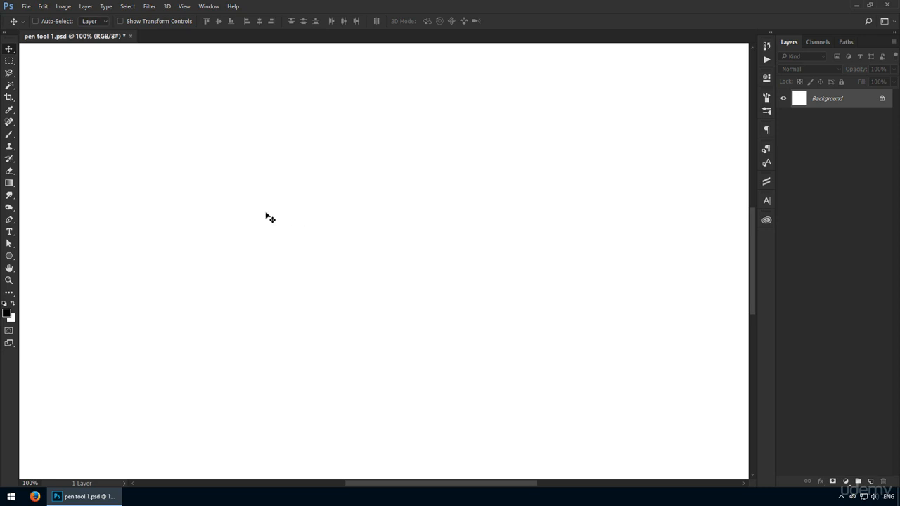
# - Activate the Pen tool and set its drawing mode to Path
pyautogui.press('p')
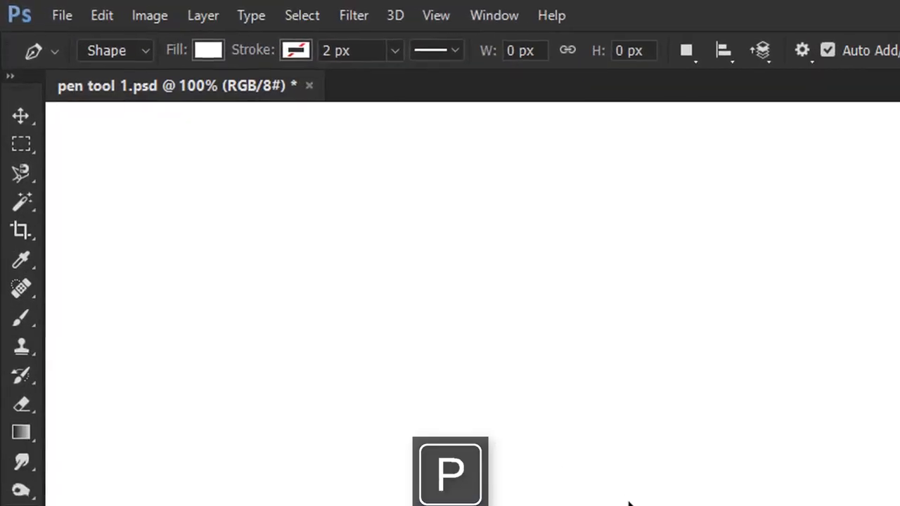
pyautogui.click(148, 52)
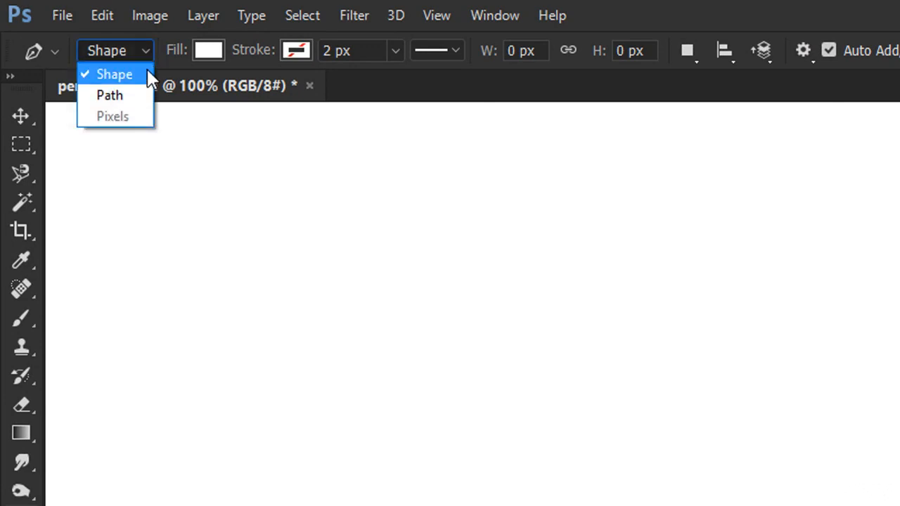
pyautogui.click(128, 94)
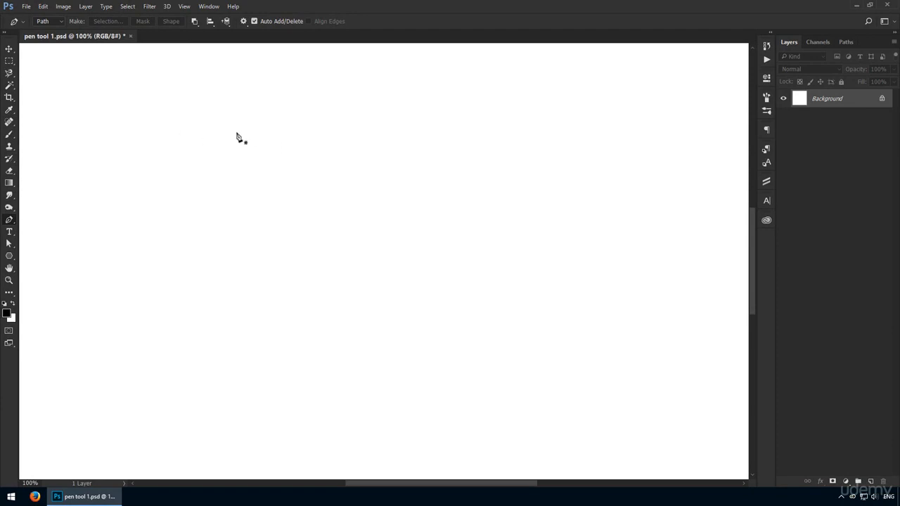
# - Draw an open path with one straight segment followed by a curved segment in the canvas's upper-left area
pyautogui.click(173, 121)
pyautogui.click(284, 88)
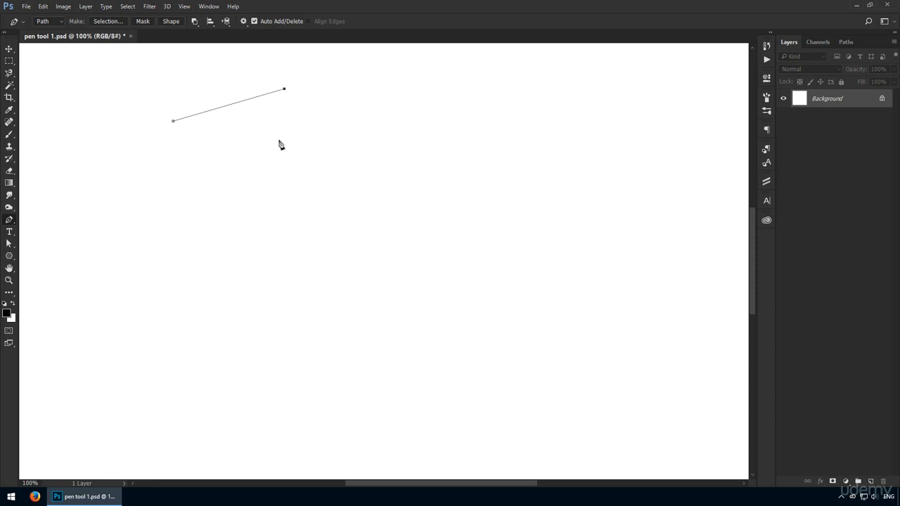
pyautogui.moveTo(280, 139); pyautogui.dragTo(206, 177)
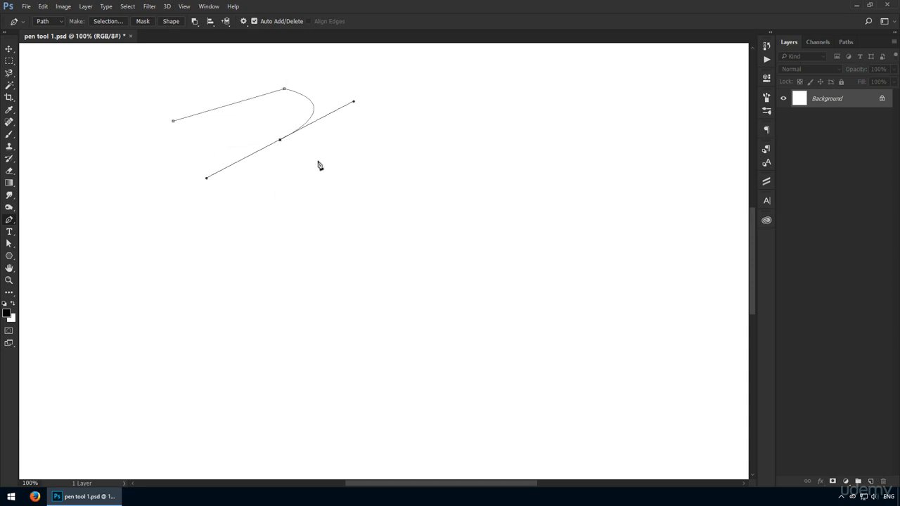
# - Remove the outgoing direction handle from the curve's end point and add a straight segment up toward the canvas's upper middle
pyautogui.click(471, 119)
pyautogui.hotkey('ctrl', 'z')
pyautogui.press('alt')
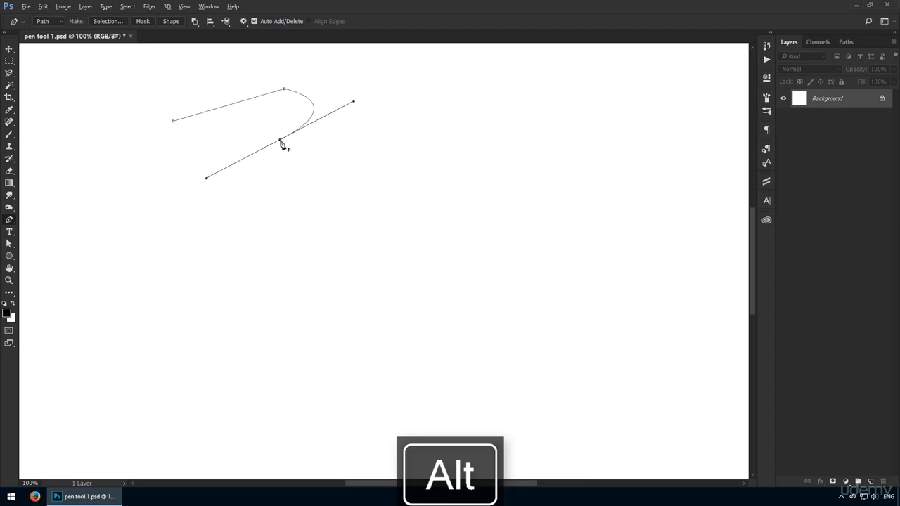
pyautogui.keyDown('alt'); pyautogui.click(280, 140); pyautogui.keyUp('alt')
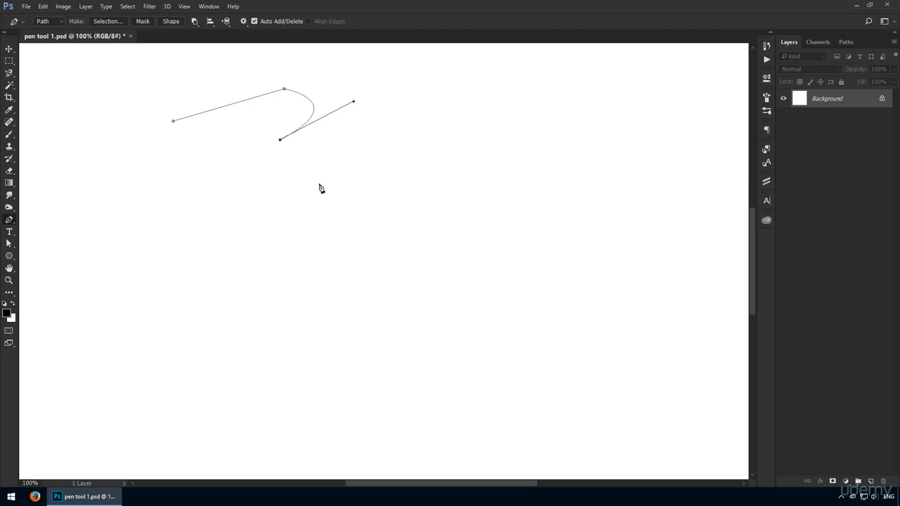
pyautogui.click(475, 103)
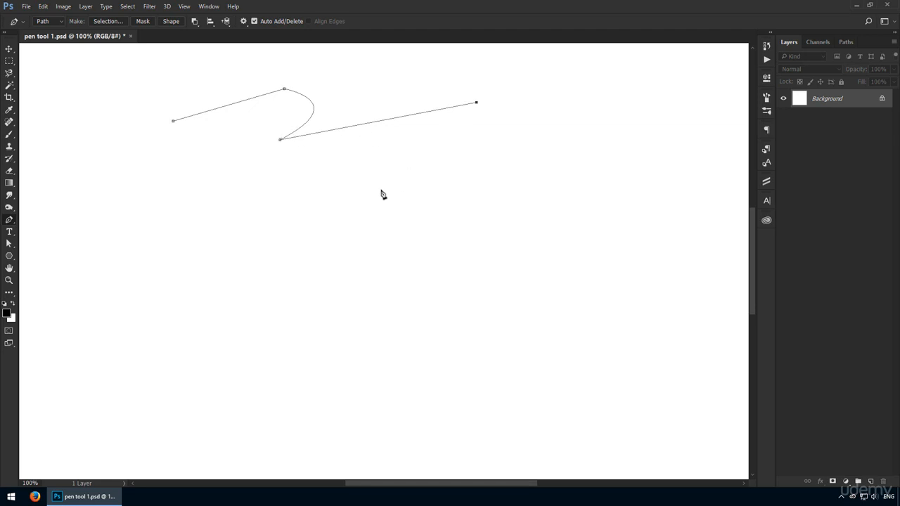
# - Extend the path with six smooth anchor points, looping across the lower canvas and back up the right side
pyautogui.click(9, 222)
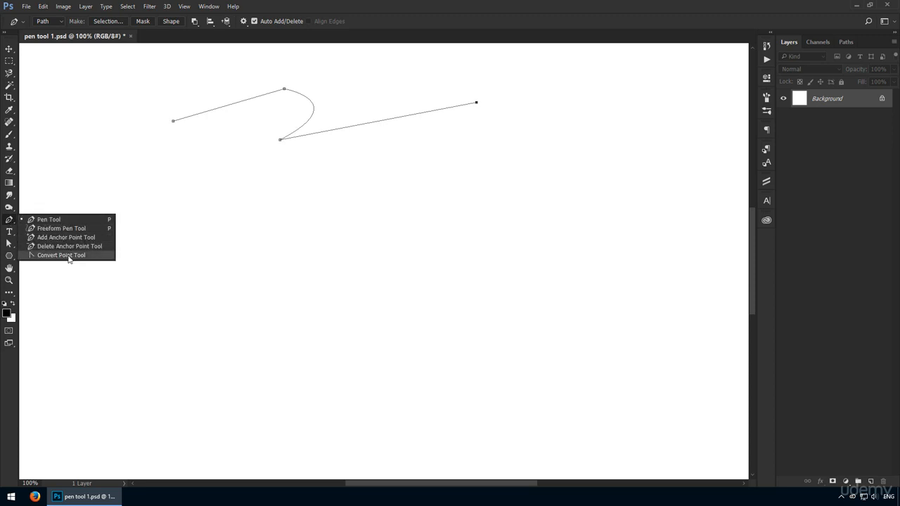
pyautogui.click(96, 221)
pyautogui.moveTo(142, 296)
pyautogui.mouseDown()
pyautogui.moveTo(133, 256)
pyautogui.moveTo(151, 240)
pyautogui.mouseUp()
pyautogui.moveTo(263, 247); pyautogui.dragTo(306, 261)
pyautogui.moveTo(400, 312); pyautogui.dragTo(440, 336)
pyautogui.moveTo(495, 359); pyautogui.dragTo(561, 311)
pyautogui.moveTo(579, 226); pyautogui.dragTo(579, 176)
pyautogui.moveTo(545, 142); pyautogui.dragTo(500, 126)
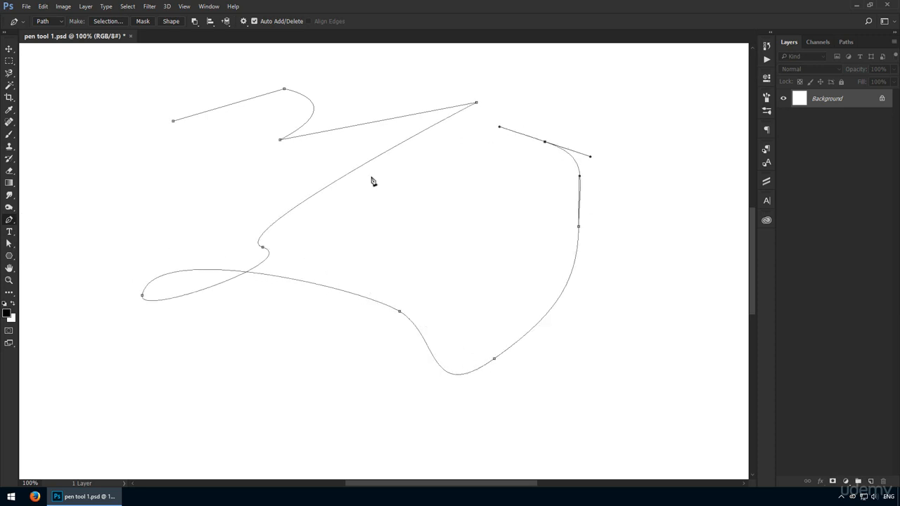
# - Convert the six smooth anchor points to corner points with the Convert Point tool, and delete the whole path
pyautogui.rightClick(10, 220)
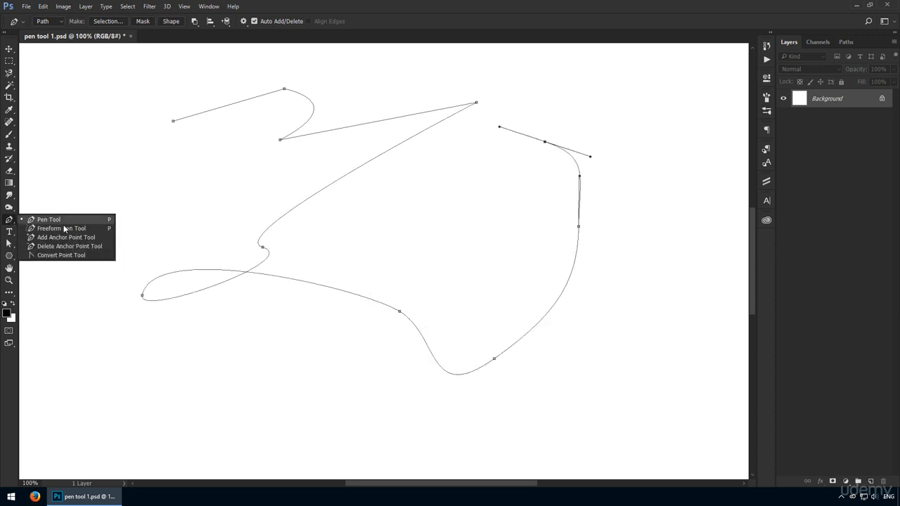
pyautogui.click(77, 257)
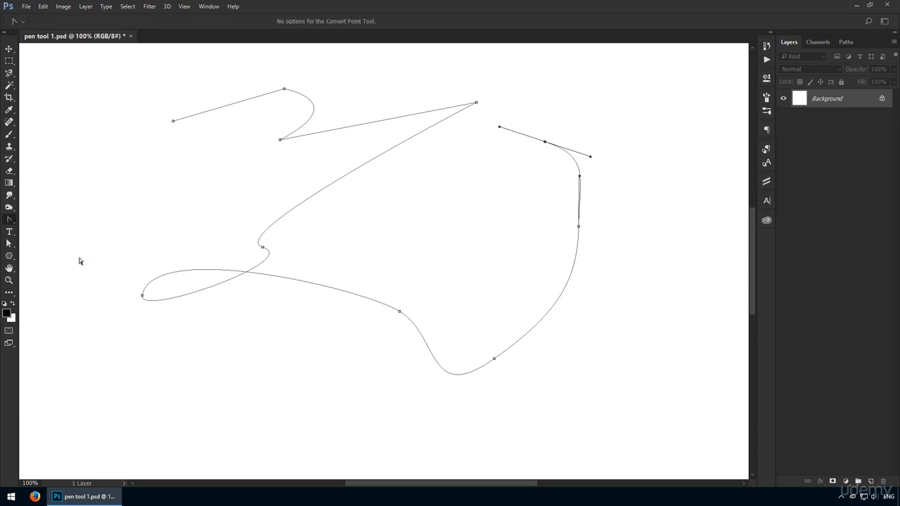
pyautogui.click(142, 296)
pyautogui.click(262, 247)
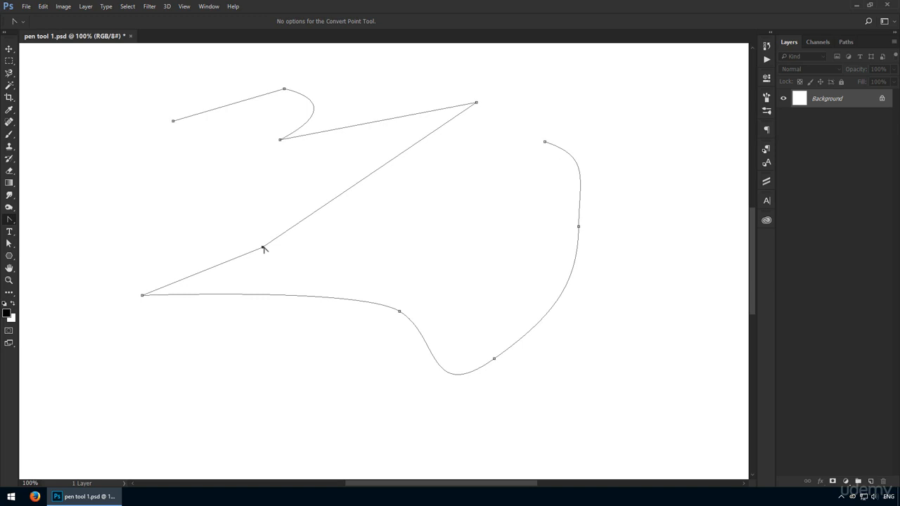
pyautogui.click(400, 312)
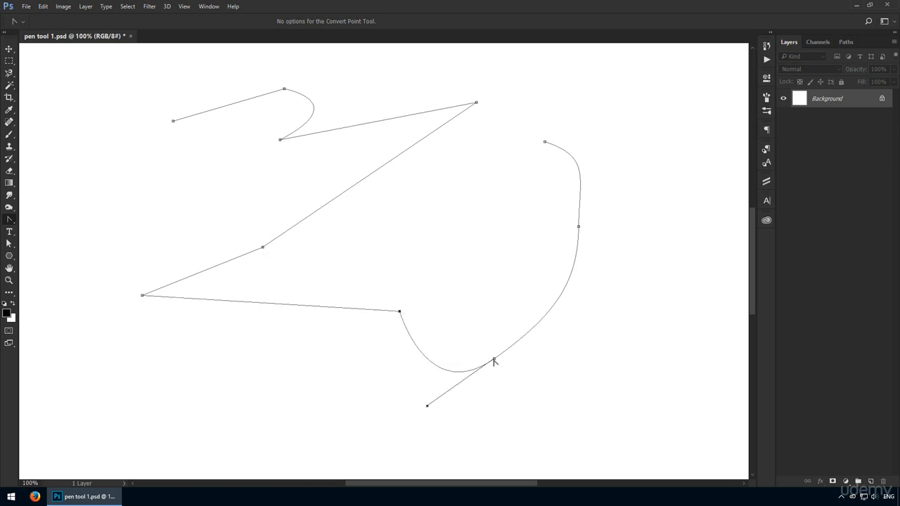
pyautogui.click(494, 360)
pyautogui.click(579, 227)
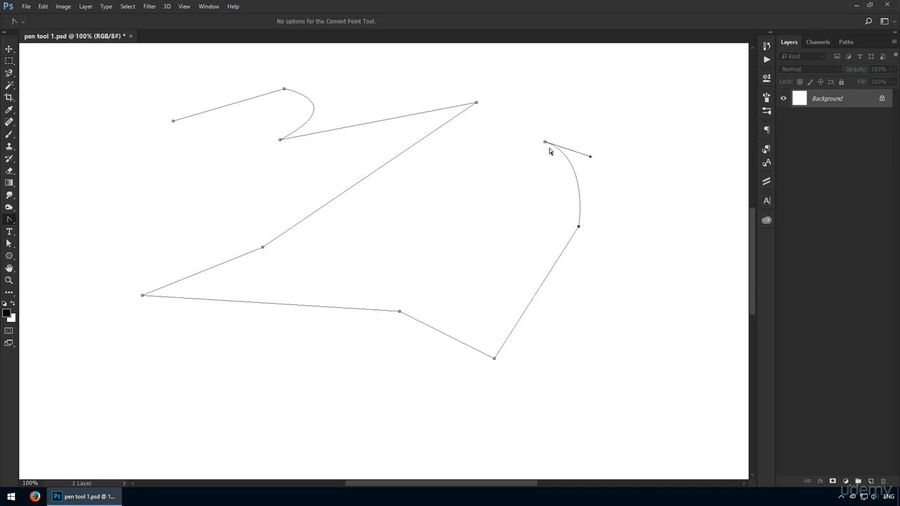
pyautogui.click(545, 143)
pyautogui.press('Delete')
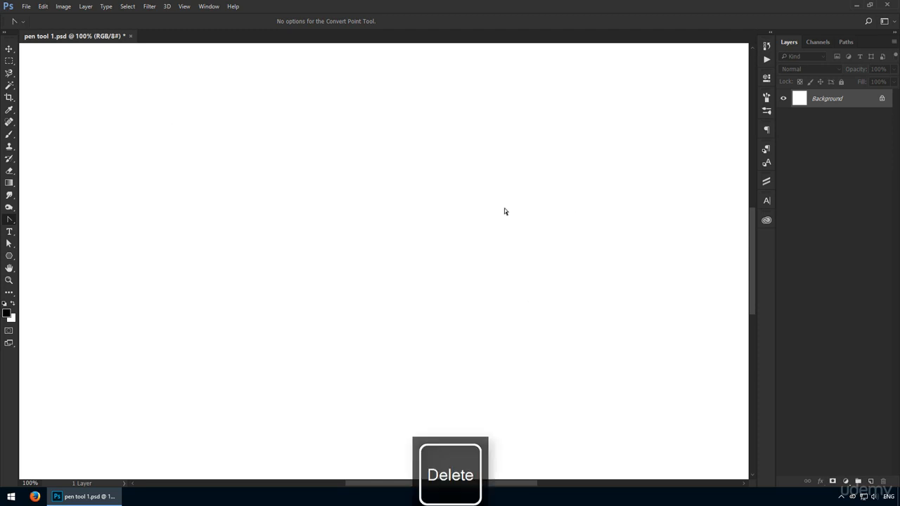
# - Draw a new open path with the Pen tool, starting with a nearly straight segment and continuing with five smooth anchor points
pyautogui.press('p')
pyautogui.click(145, 162)
pyautogui.click(322, 108)
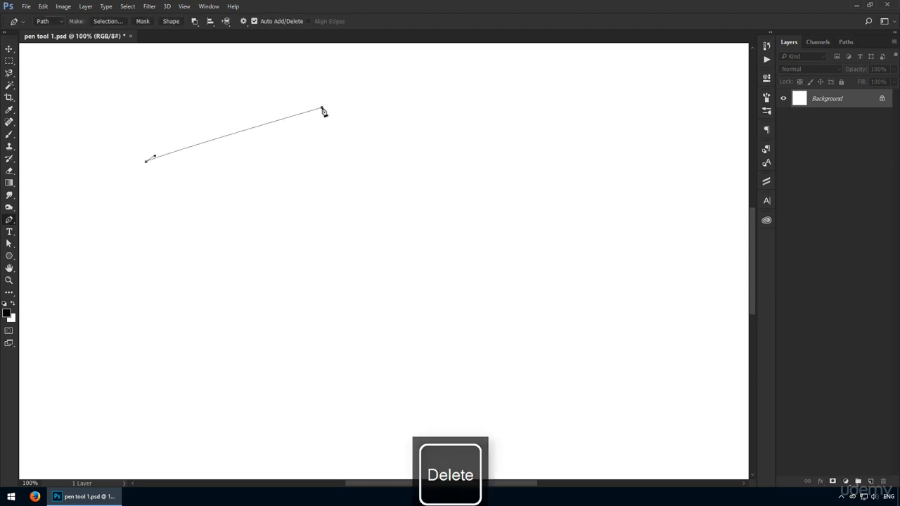
pyautogui.moveTo(471, 160); pyautogui.dragTo(495, 202)
pyautogui.moveTo(436, 272); pyautogui.dragTo(373, 305)
pyautogui.moveTo(288, 311); pyautogui.dragTo(261, 307)
pyautogui.moveTo(198, 260); pyautogui.dragTo(150, 274)
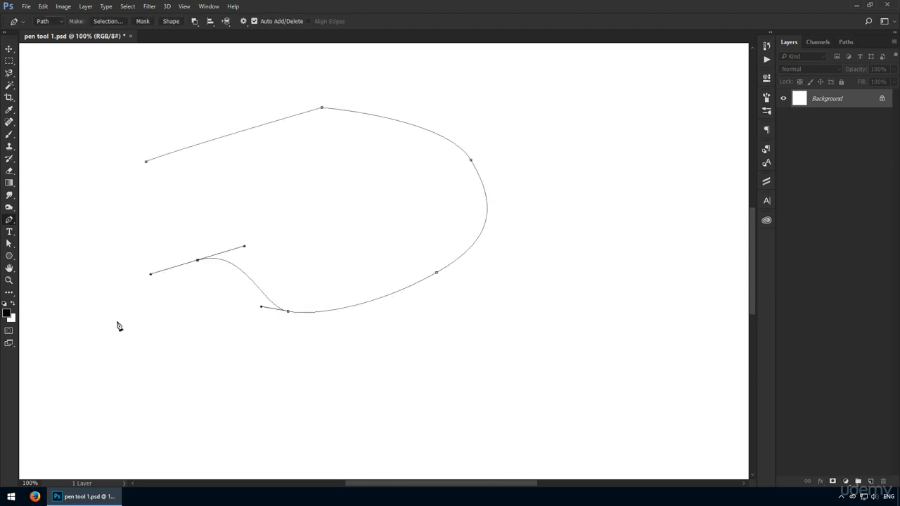
pyautogui.moveTo(113, 340); pyautogui.dragTo(126, 362)
# - Show the Paths panel
pyautogui.click(209, 6)
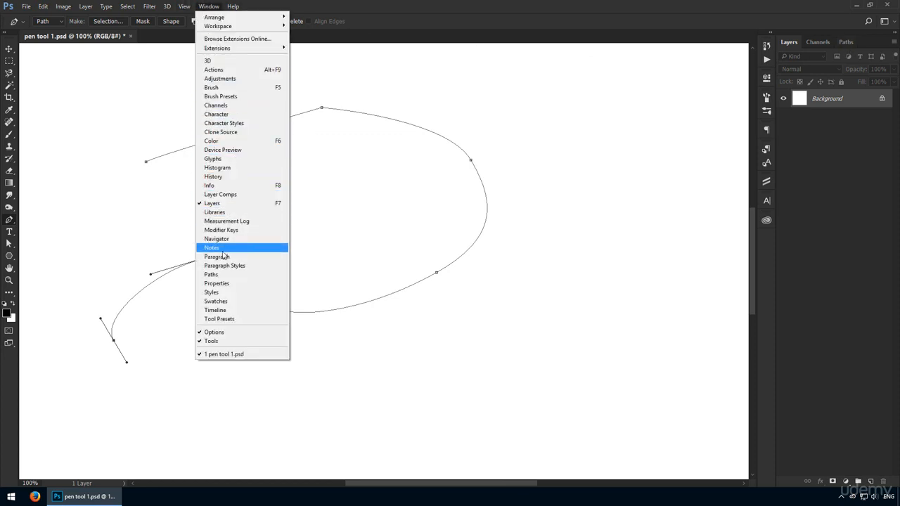
pyautogui.click(258, 275)
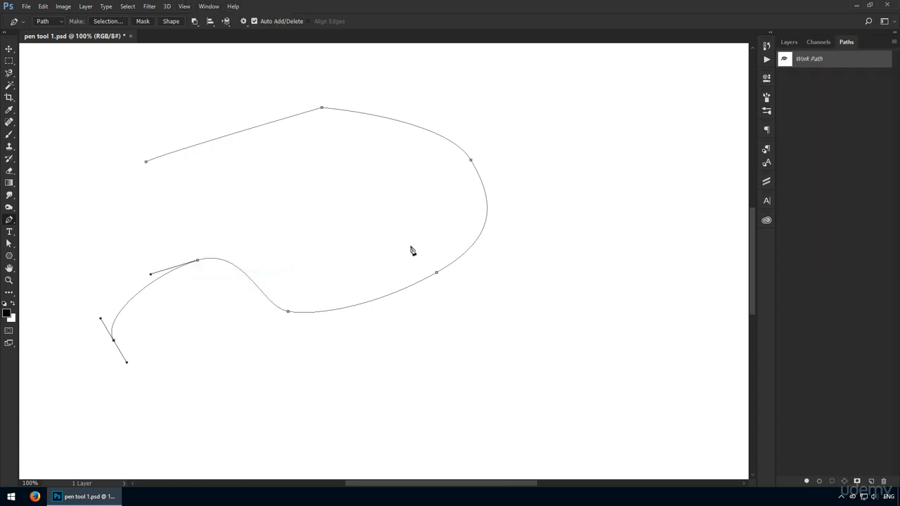
# - Extend the open path with eight corner points around the canvas edges and deselect it
pyautogui.click(583, 331)
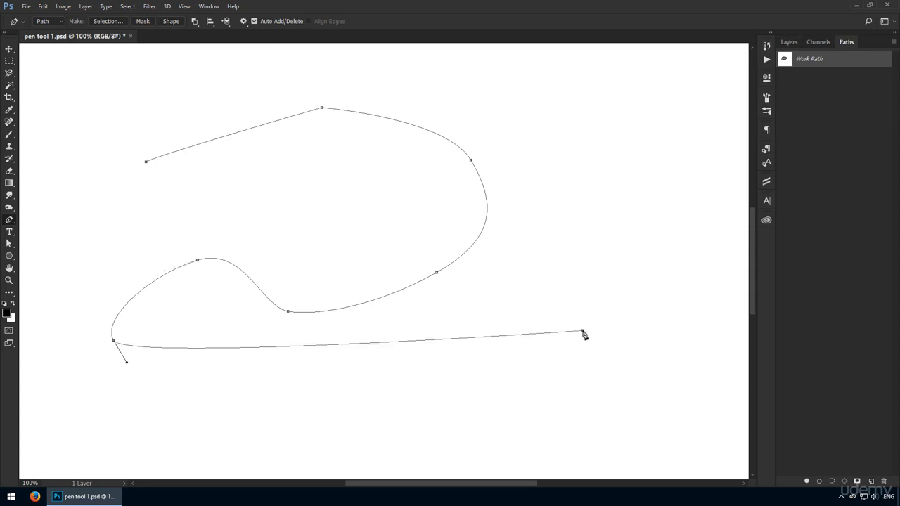
pyautogui.click(687, 191)
pyautogui.click(689, 407)
pyautogui.click(494, 464)
pyautogui.click(146, 435)
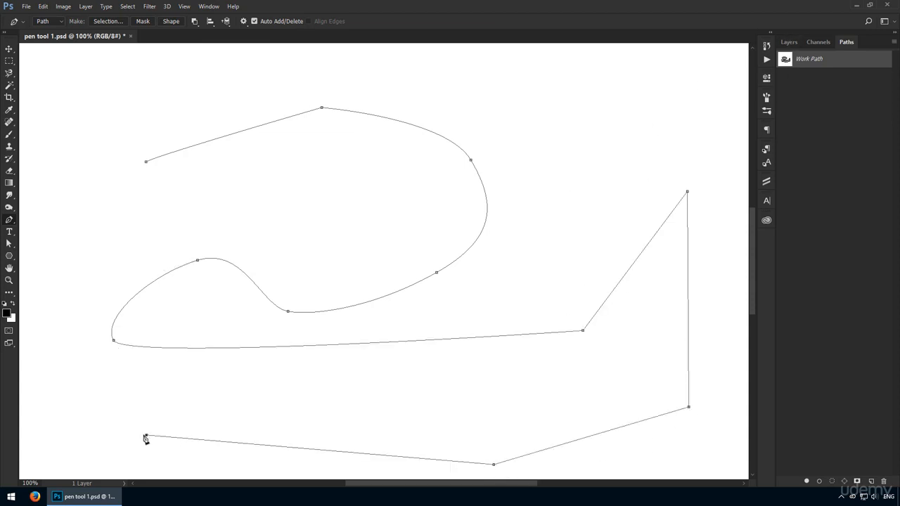
pyautogui.click(68, 407)
pyautogui.click(66, 218)
pyautogui.click(69, 84)
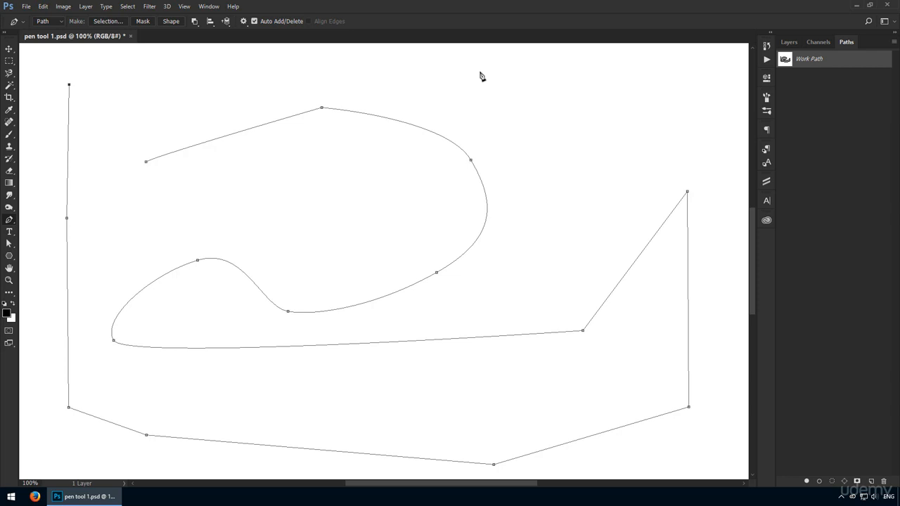
pyautogui.press('Return')
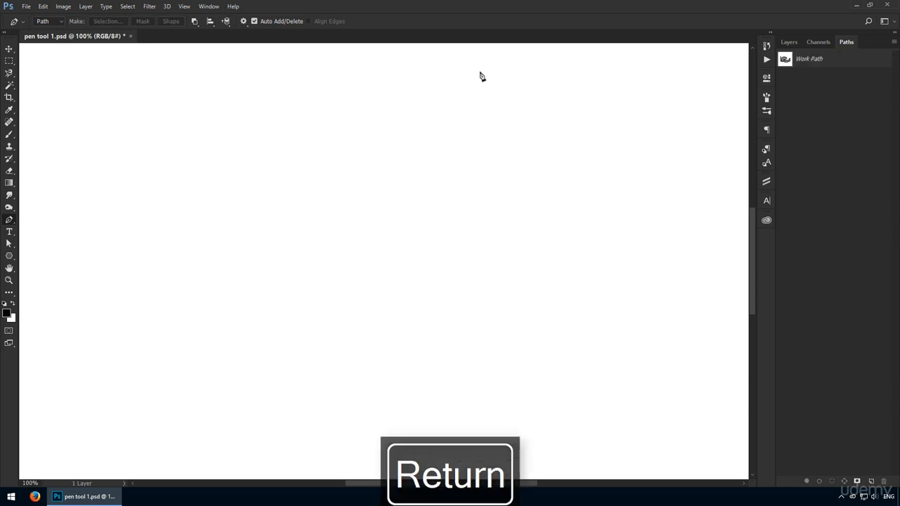
# - Draw a new open path of seven corner points in the canvas's upper-left area and deselect it
pyautogui.click(152, 126)
pyautogui.click(293, 85)
pyautogui.click(289, 188)
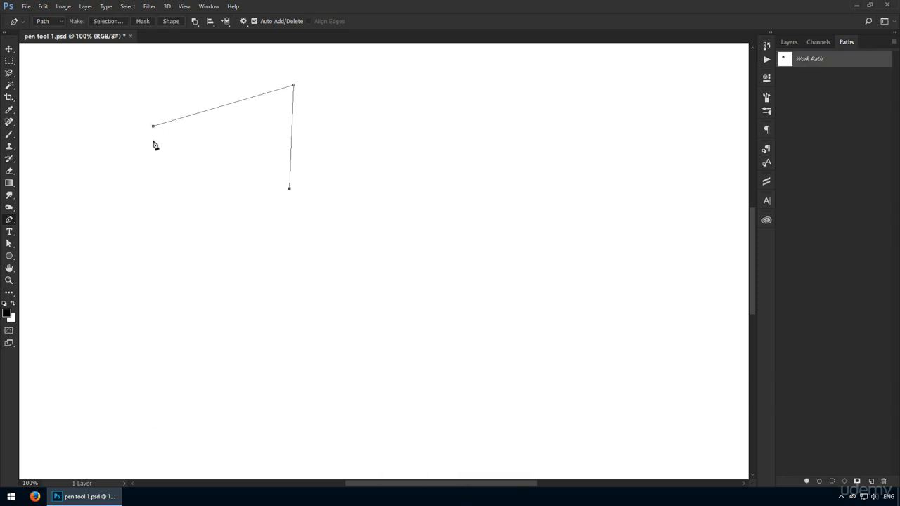
pyautogui.click(153, 141)
pyautogui.click(142, 207)
pyautogui.click(107, 191)
pyautogui.click(113, 106)
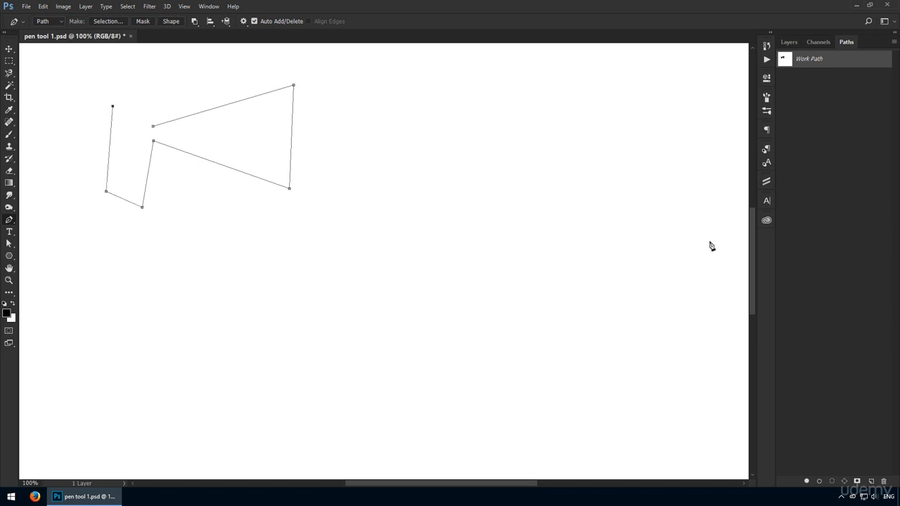
pyautogui.press('Return')
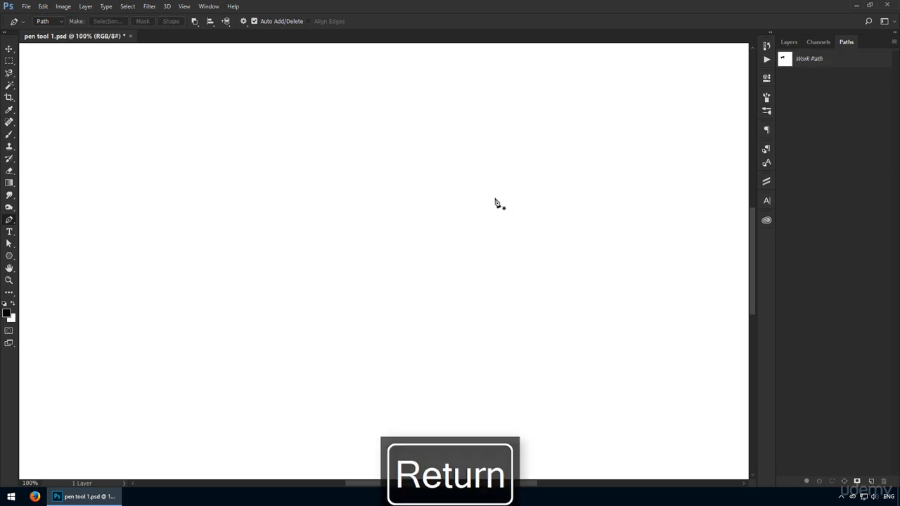
# - Save the work path as "my name" and close it by joining its two end points
pyautogui.click(826, 64)
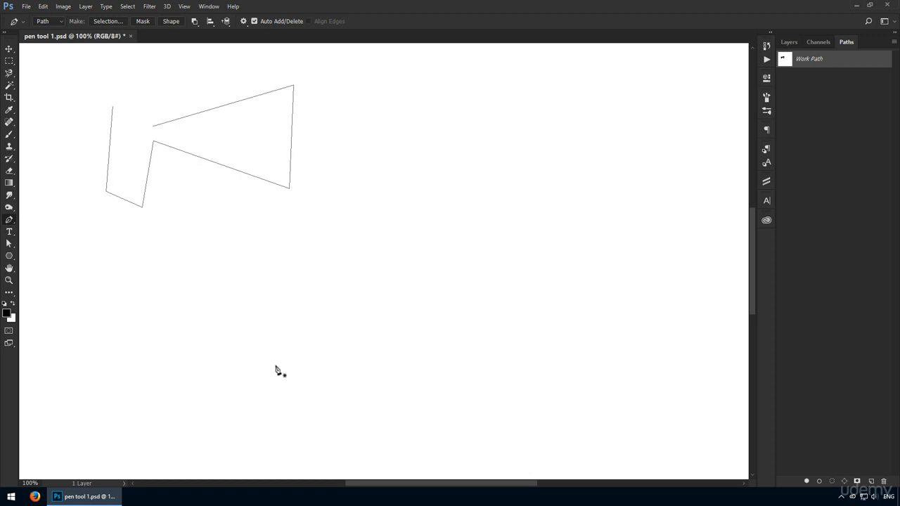
pyautogui.doubleClick(840, 65)
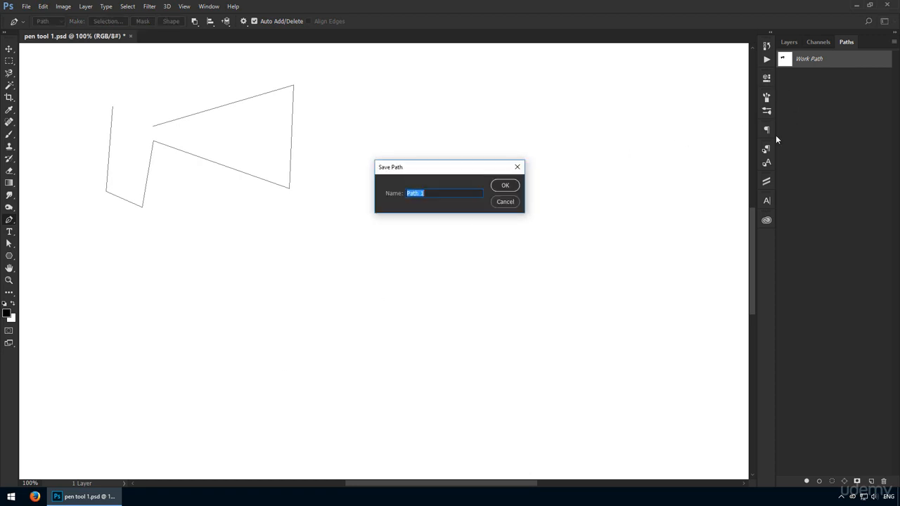
pyautogui.write('my name')
pyautogui.press('Return')
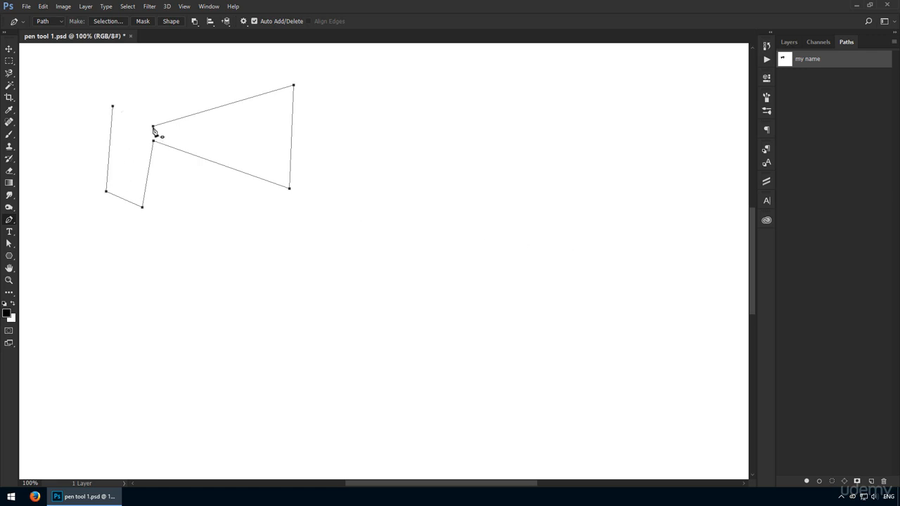
pyautogui.click(113, 106)
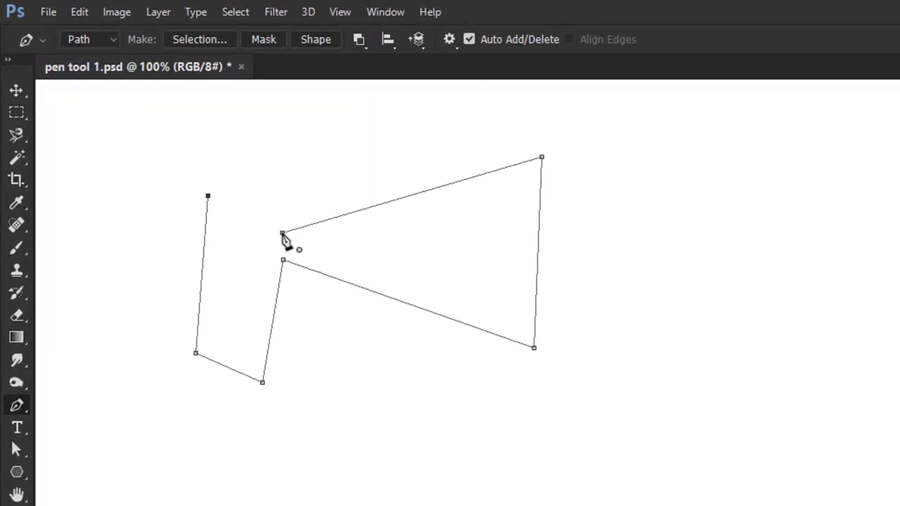
pyautogui.click(282, 233)
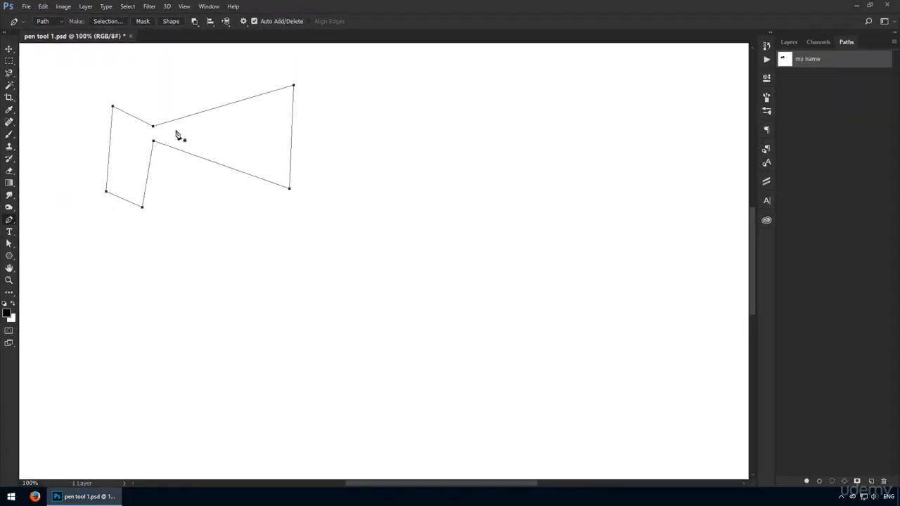
# - Load the closed path as a selection and undo it
pyautogui.click(834, 484)
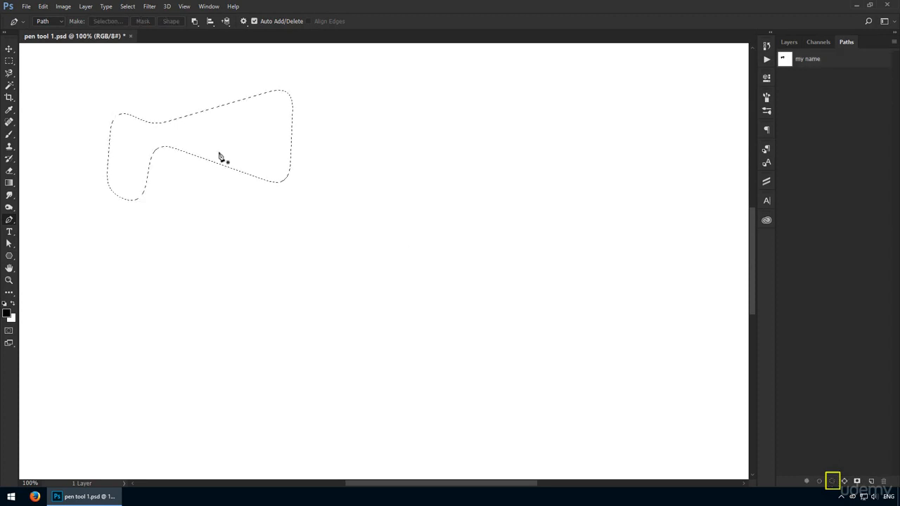
pyautogui.hotkey('ctrl', 'z')
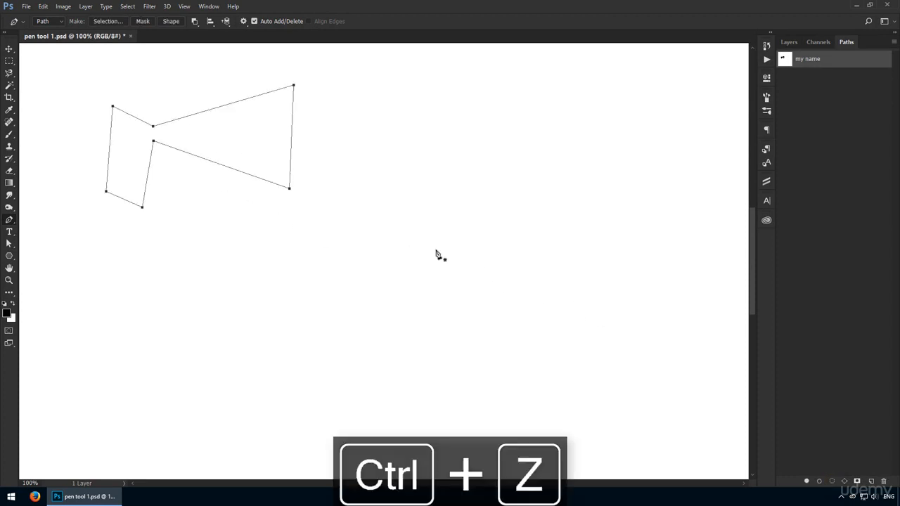
# - Make a new anti-aliased selection from the closed "my name" path with a feather radius of 0 pixels
pyautogui.rightClick(226, 124)
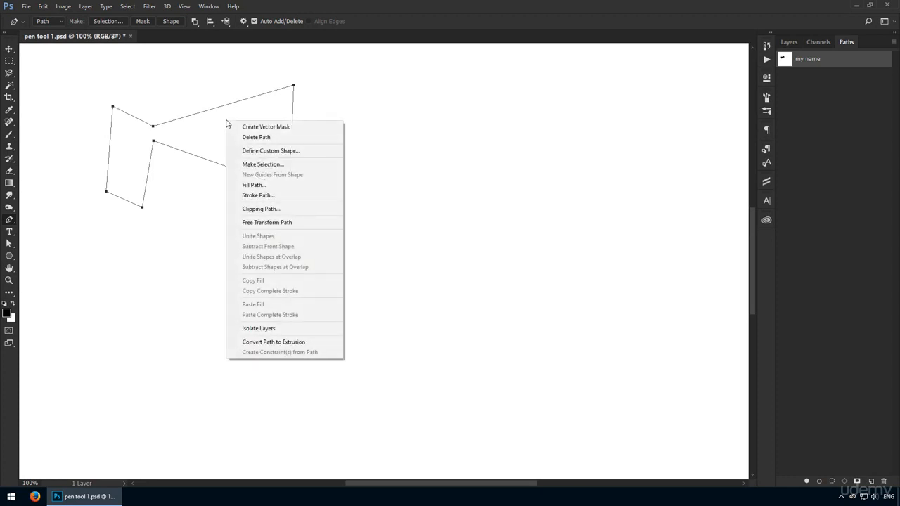
pyautogui.click(305, 165)
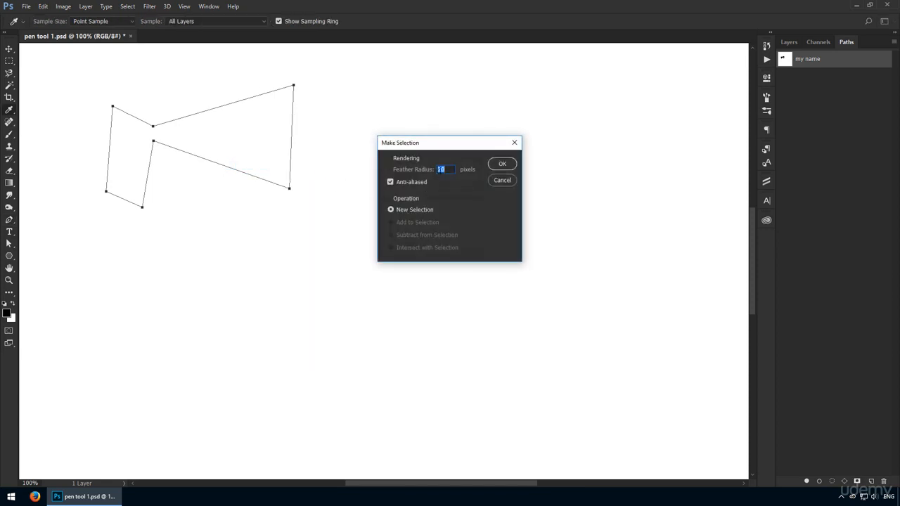
pyautogui.write('0')
pyautogui.click(502, 164)
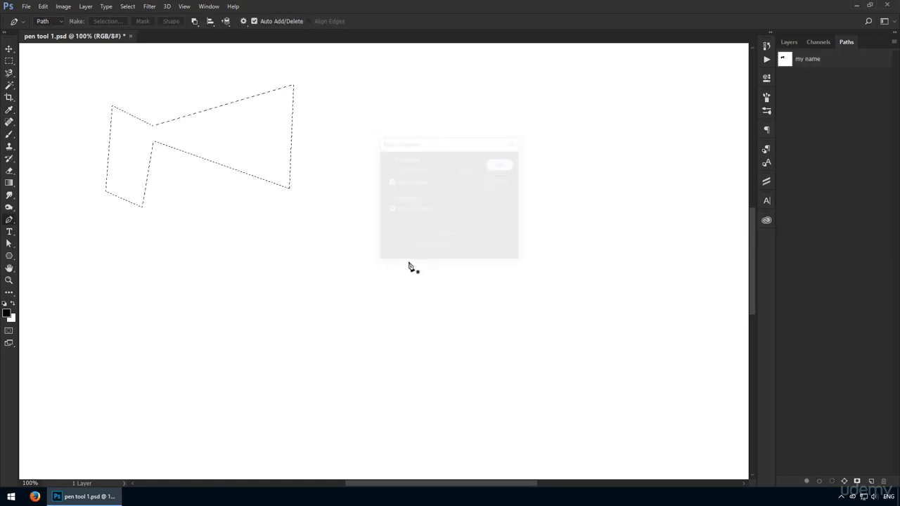
# - Draw a new open path of four corner points with the Pen tool, forming a U shape beside the existing selection
pyautogui.press('p')
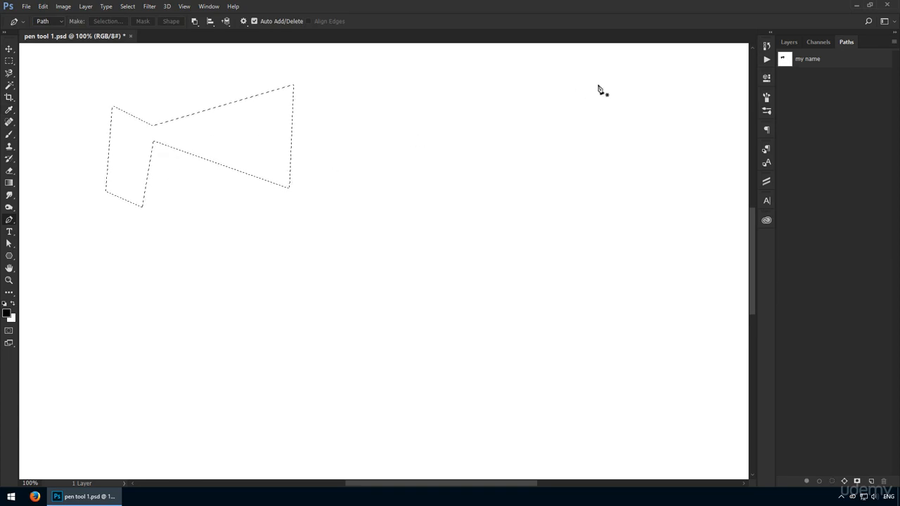
pyautogui.click(782, 43)
pyautogui.click(450, 121)
pyautogui.click(436, 284)
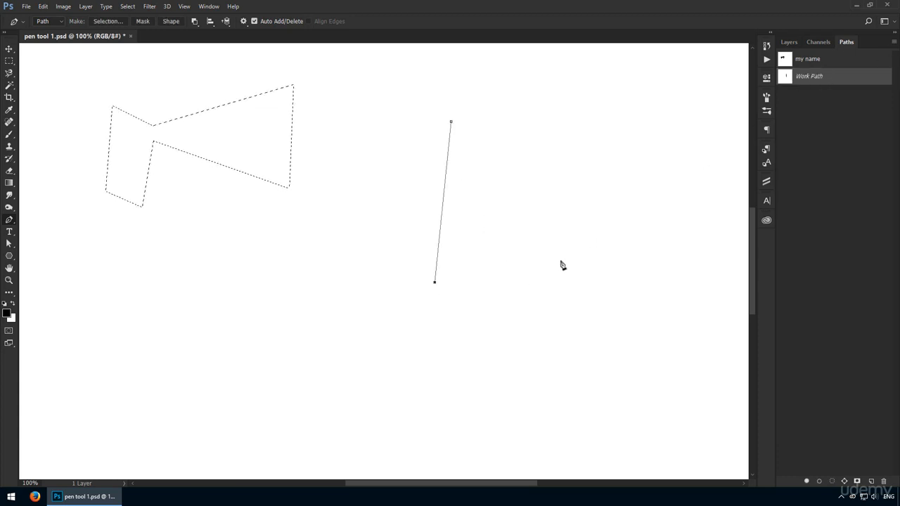
pyautogui.click(606, 224)
pyautogui.click(585, 84)
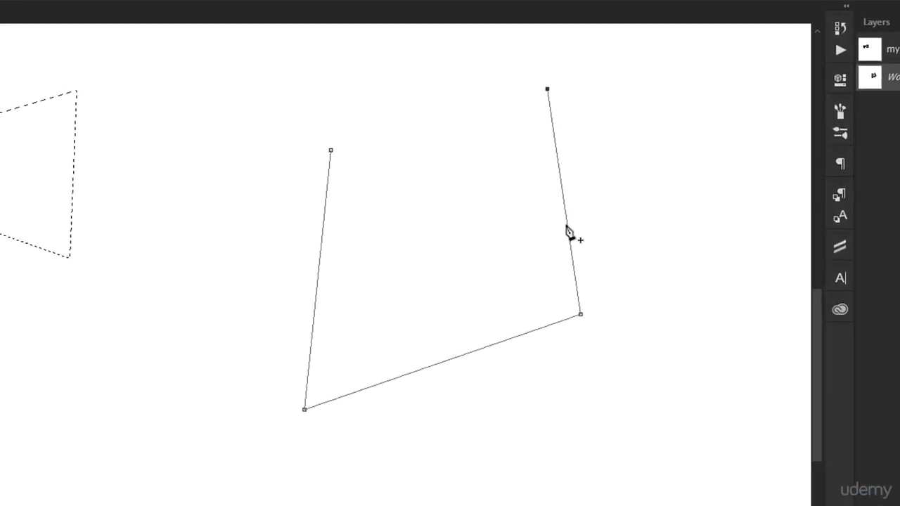
# - Add one anchor point to the U-shaped path's right segment and two to its bottom segment
pyautogui.click(567, 226)
pyautogui.click(500, 342)
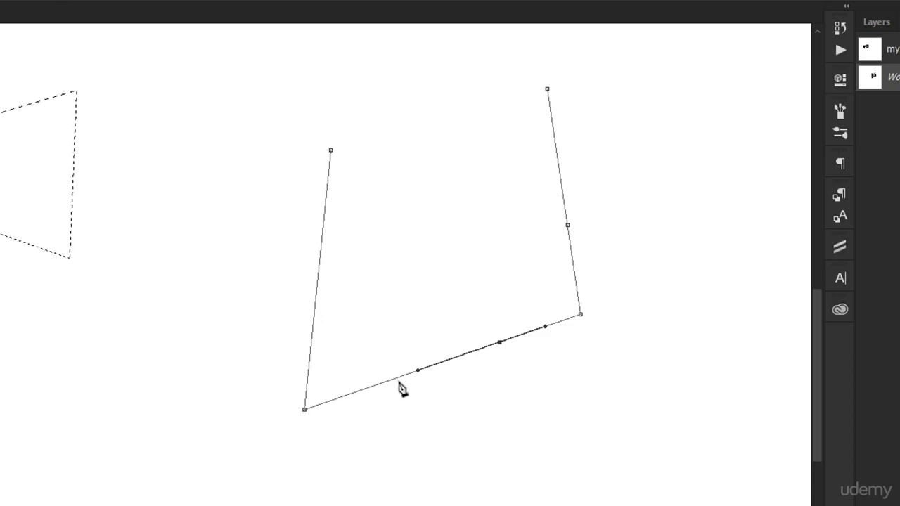
pyautogui.click(394, 380)
# - Add two curved anchor points to the U-shaped path's left segment and delete both of them
pyautogui.moveTo(311, 342); pyautogui.dragTo(241, 374)
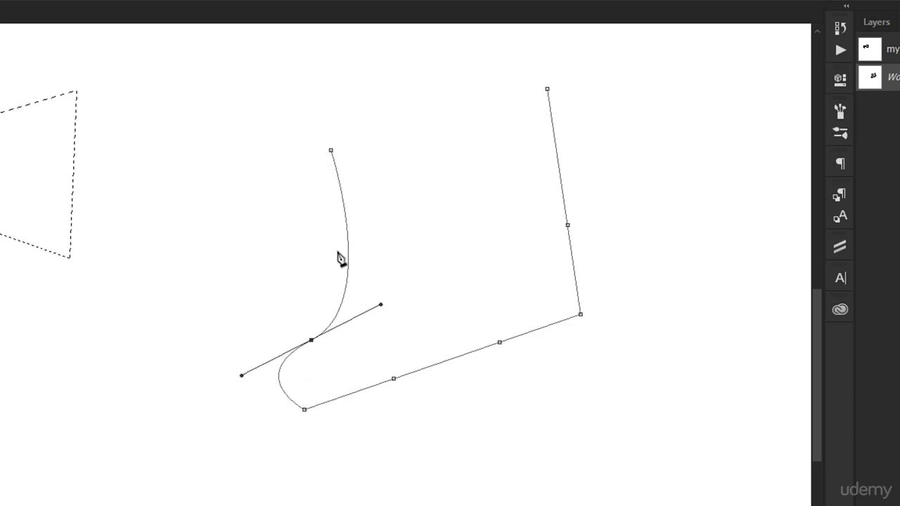
pyautogui.moveTo(349, 252); pyautogui.dragTo(386, 246)
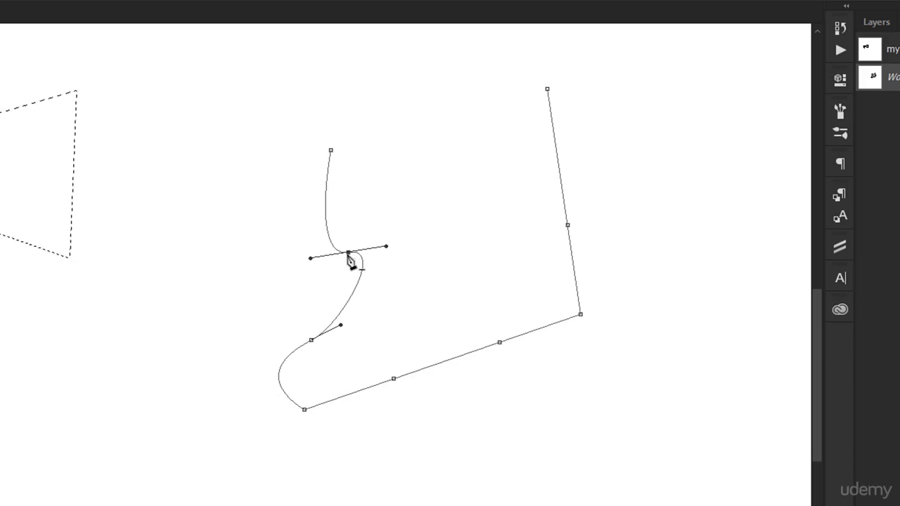
pyautogui.click(349, 254)
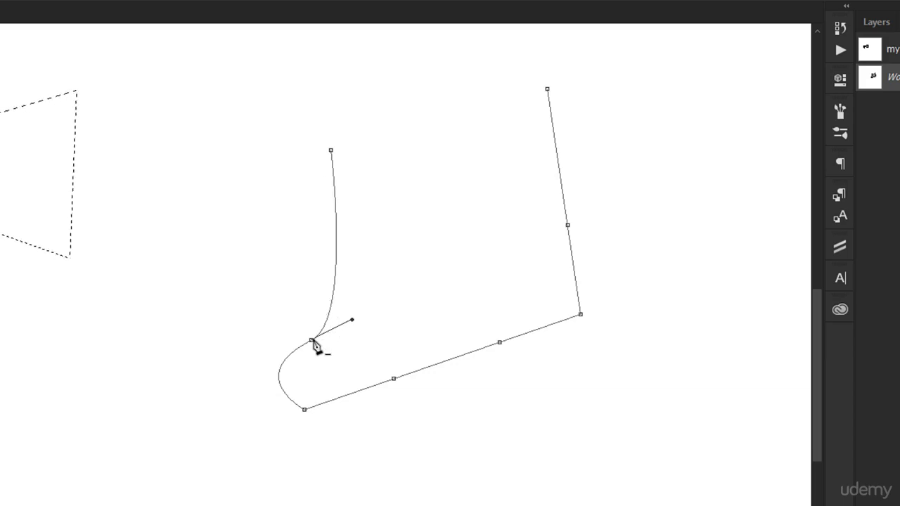
pyautogui.click(311, 340)
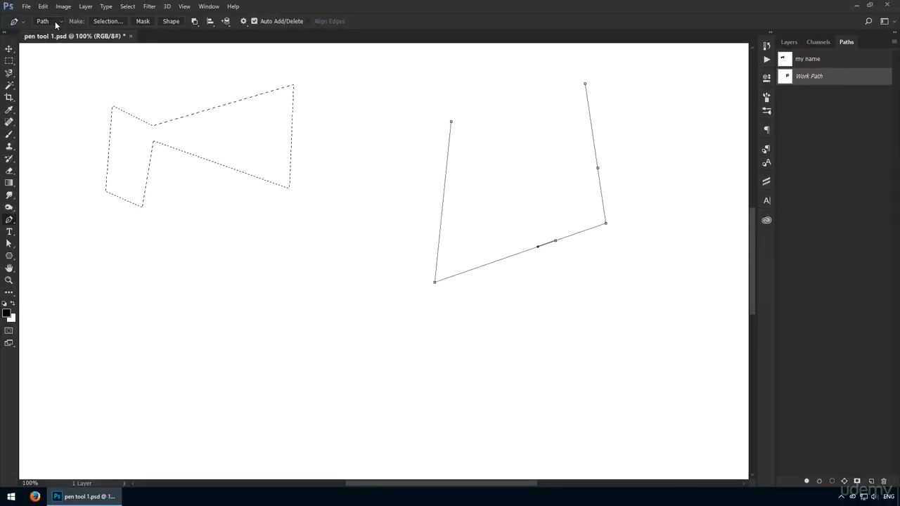
# - Extend the open path with four corner points across the lower canvas and two curved points below them
pyautogui.click(109, 358)
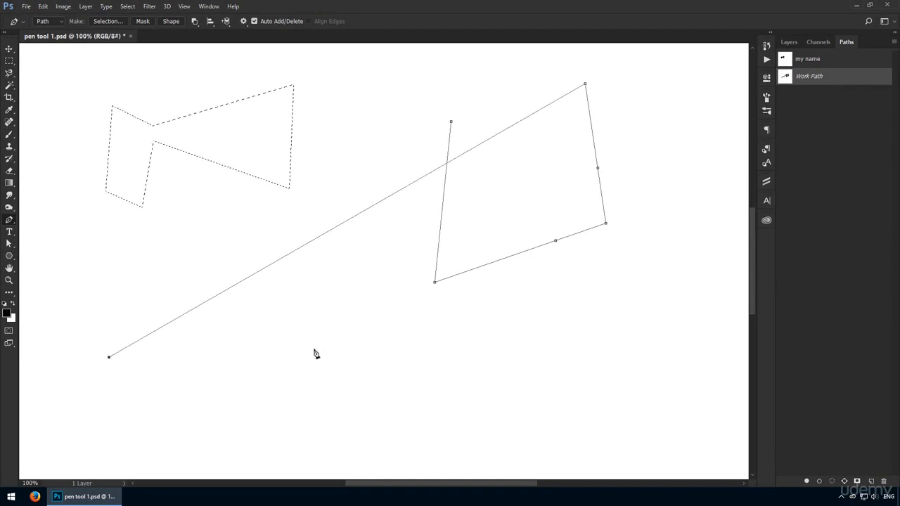
pyautogui.click(316, 350)
pyautogui.click(629, 356)
pyautogui.click(681, 240)
pyautogui.moveTo(403, 397); pyautogui.dragTo(494, 461)
pyautogui.moveTo(549, 386); pyautogui.dragTo(521, 303)
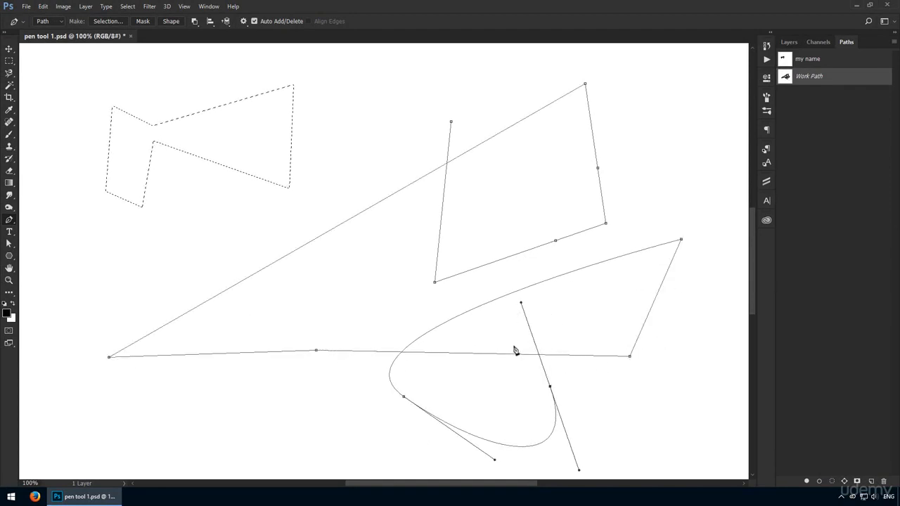
# - Save the work path as "my new path"
pyautogui.doubleClick(843, 78)
pyautogui.write('m')
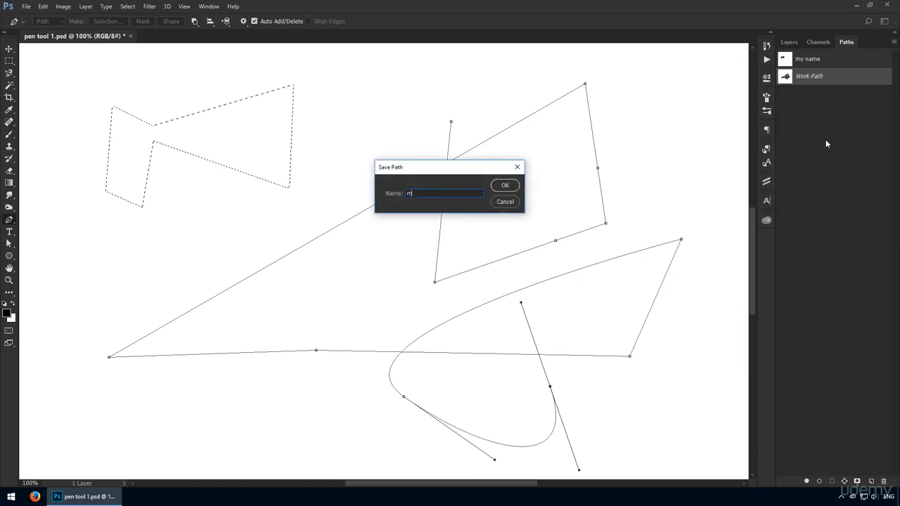
pyautogui.write('y new path')
pyautogui.press('Return')
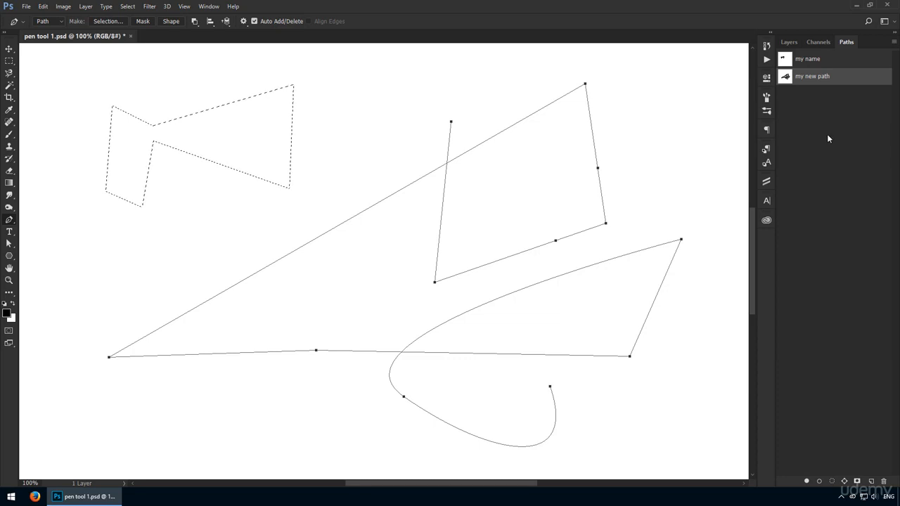
# - Switch between the saved paths "my name" and "my new path", and delete "my new path"
pyautogui.click(830, 60)
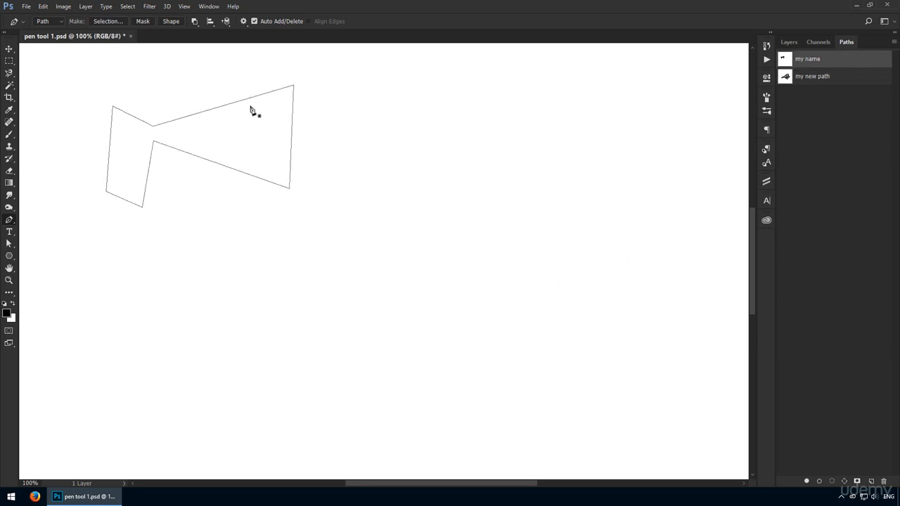
pyautogui.click(826, 77)
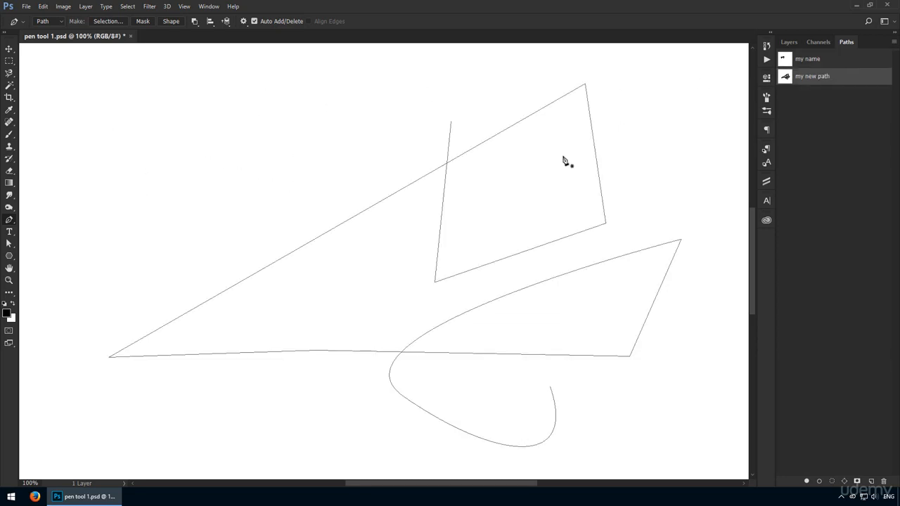
pyautogui.click(827, 62)
pyautogui.click(853, 78)
pyautogui.press('Escape')
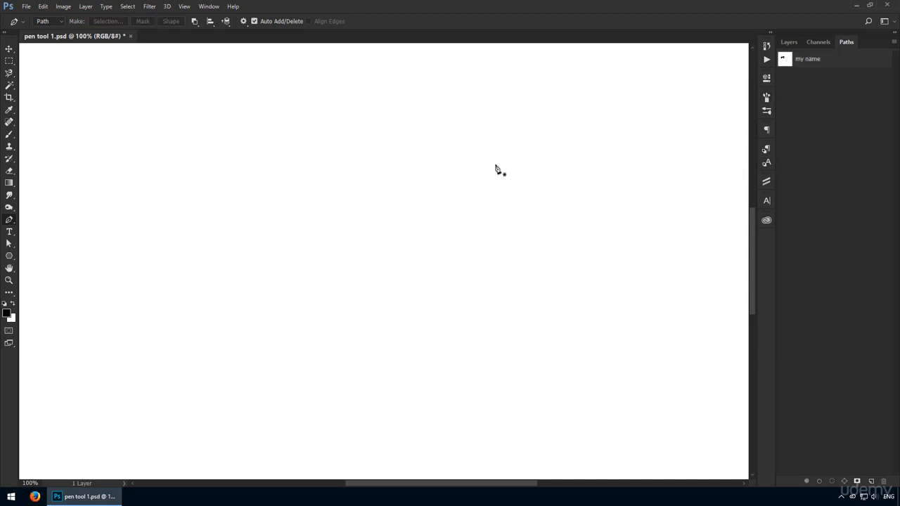
# - Draw a closed triangular path of three corner points near the middle of the canvas
pyautogui.click(366, 189)
pyautogui.click(399, 257)
pyautogui.click(529, 157)
pyautogui.click(366, 189)
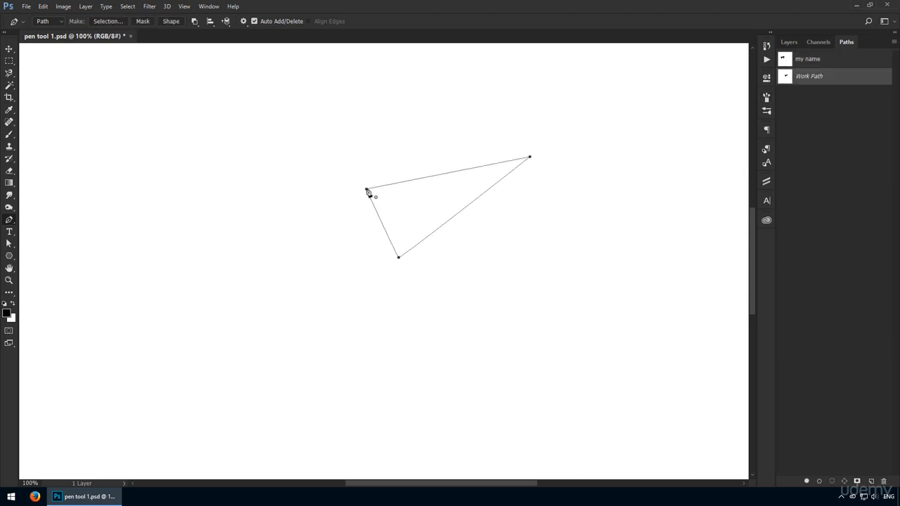
# - Make a new selection from the closed triangular path
pyautogui.rightClick(388, 191)
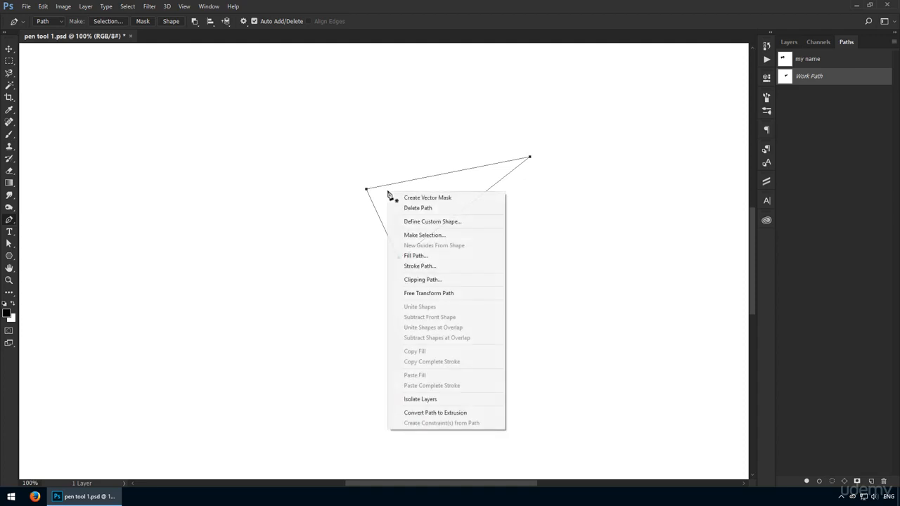
pyautogui.click(475, 239)
pyautogui.click(502, 165)
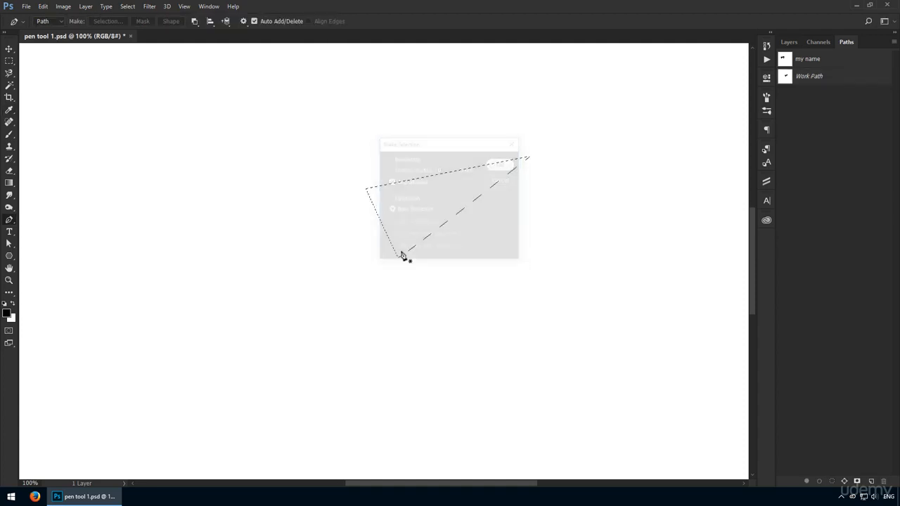